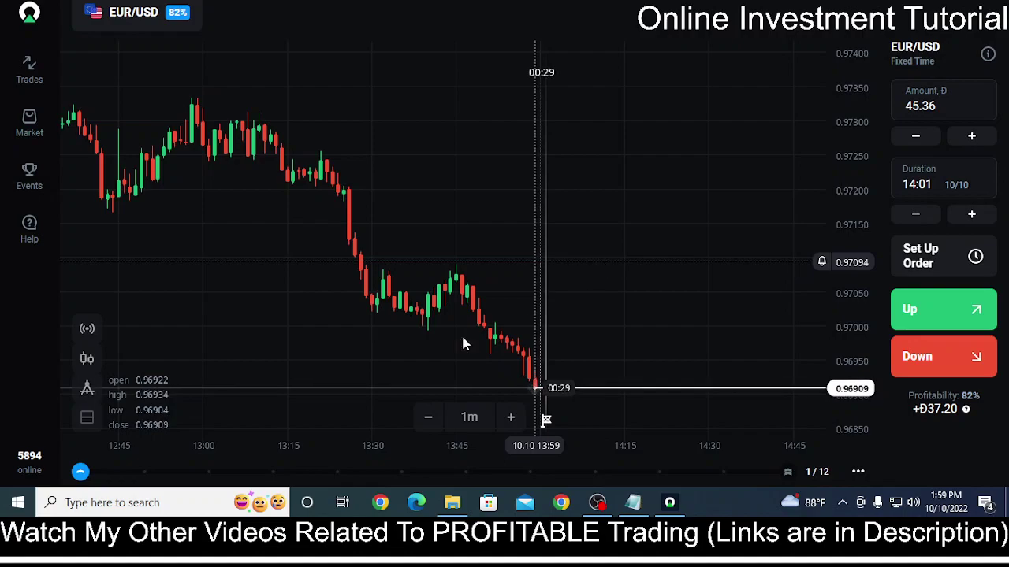
Add the Alligator trend indicator to the EUR/USD chart, then bring up its settings.
left_click(87, 391)
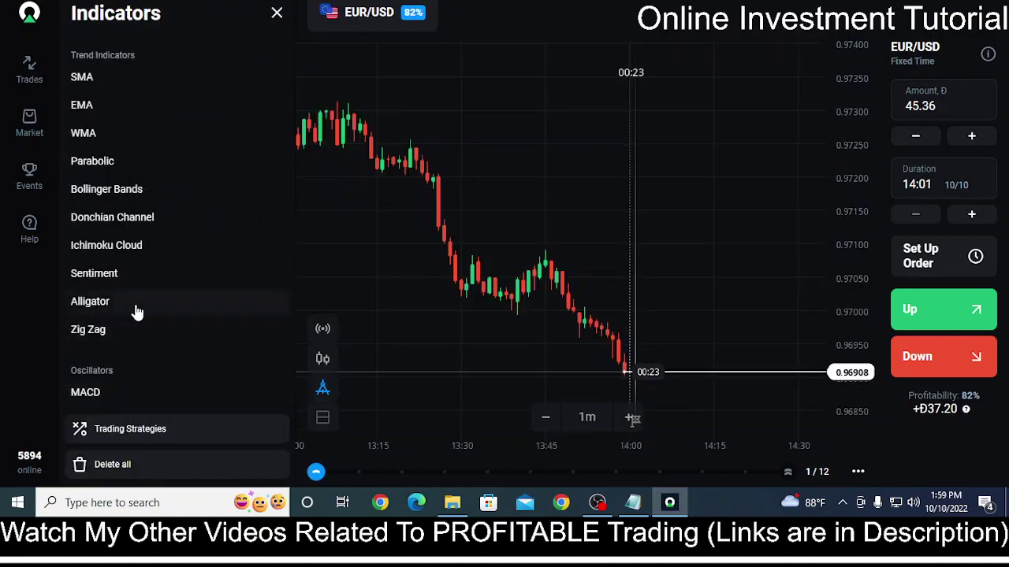
left_click(92, 305)
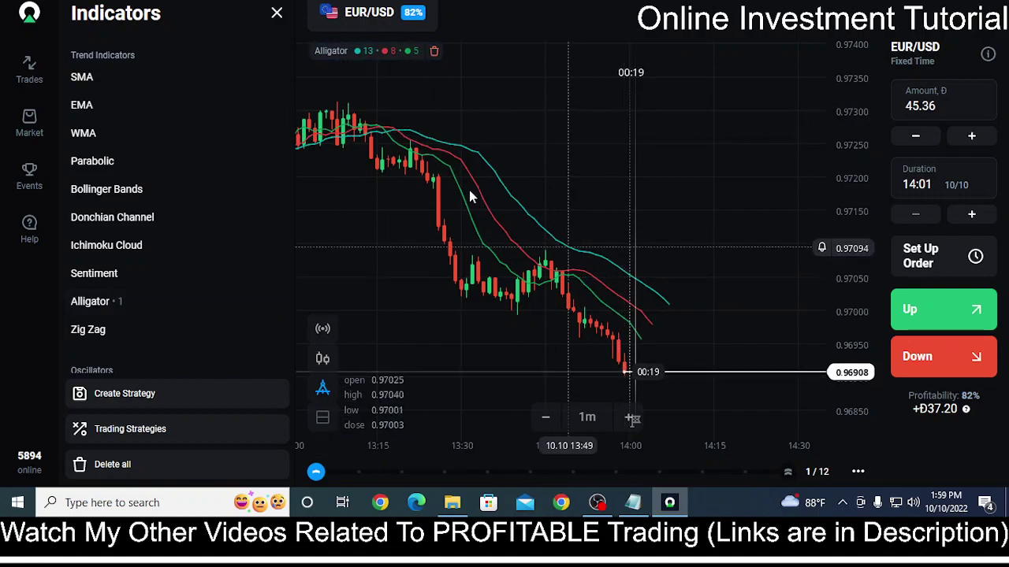
left_click(272, 16)
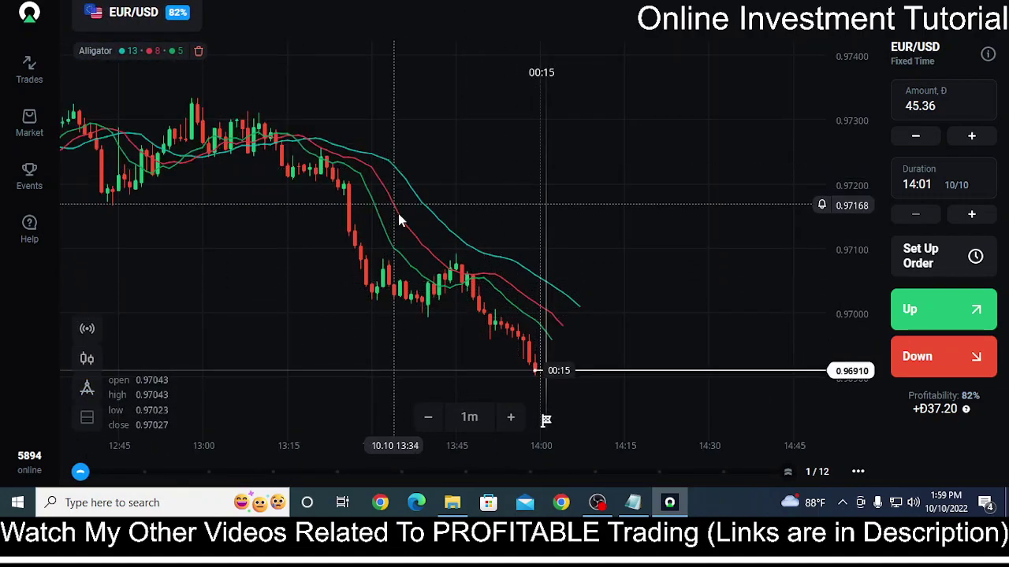
left_click(95, 52)
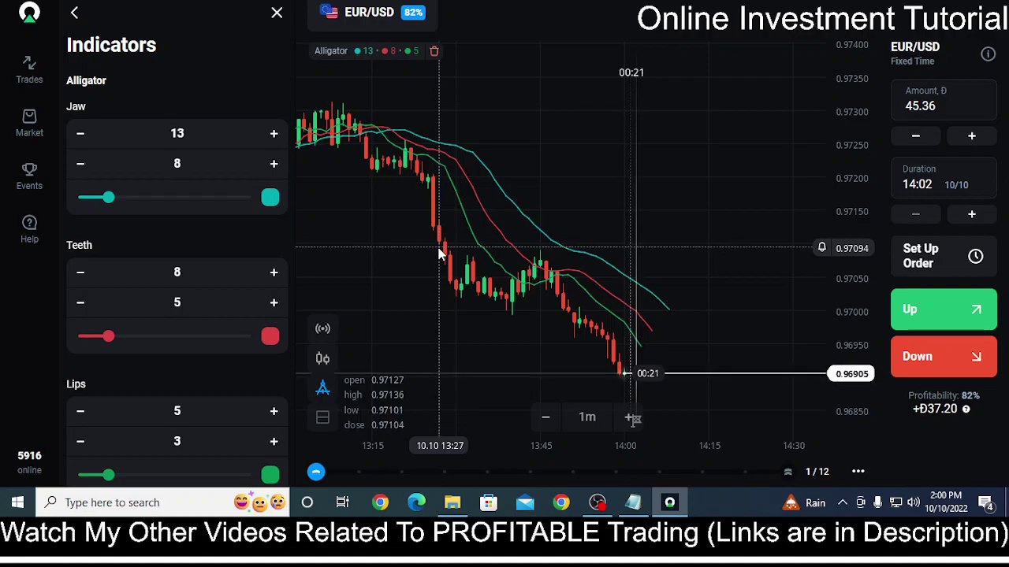
Pan the chart back to the 10:30–12:00 candles to view the Alligator around the 11:15 drop.
left_click_drag(440, 252, 621, 347)
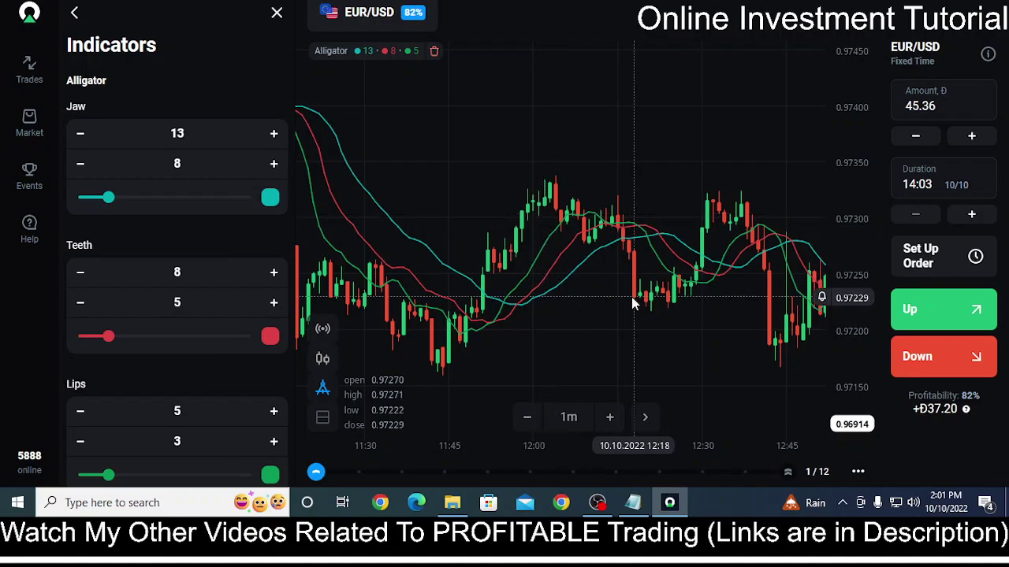
scroll(638, 330, "left", 5)
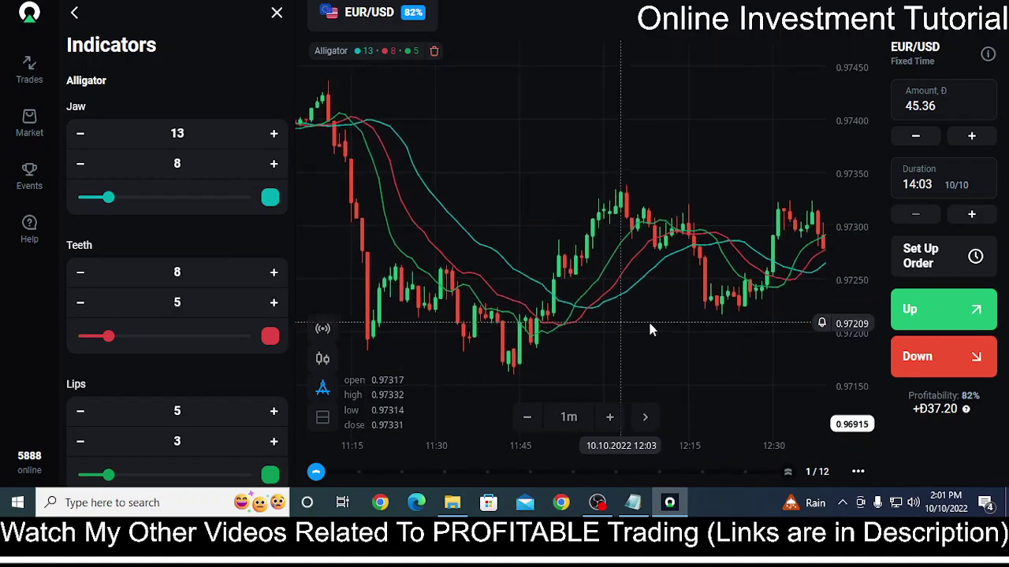
scroll(410, 263, "left", 3)
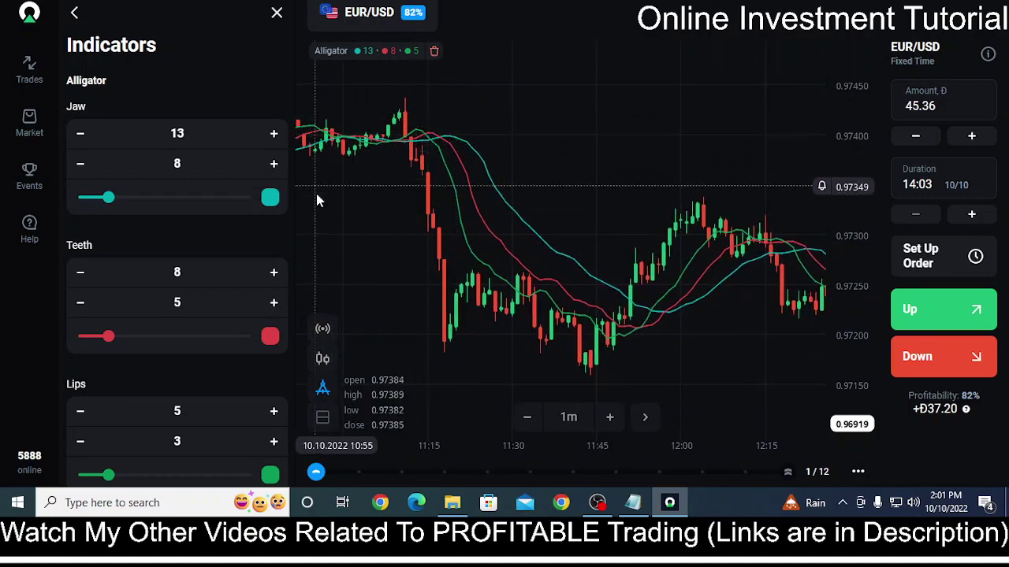
scroll(455, 211, "left", 3)
scroll(455, 210, "left", 2)
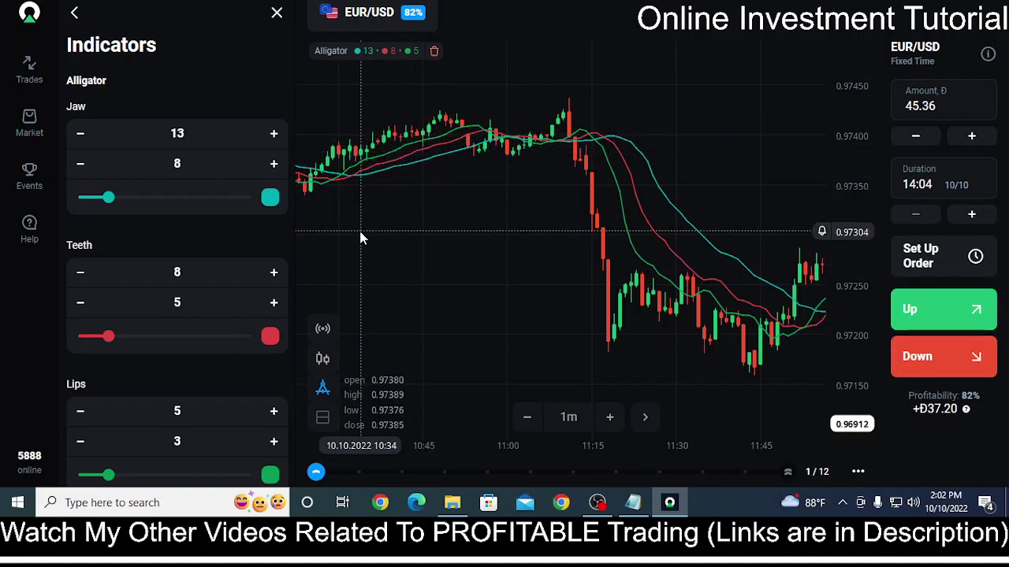
Pan back to the 07:00–08:15 candles, where the Alligator follows a rise toward 0.9754.
left_click_drag(368, 212, 476, 212)
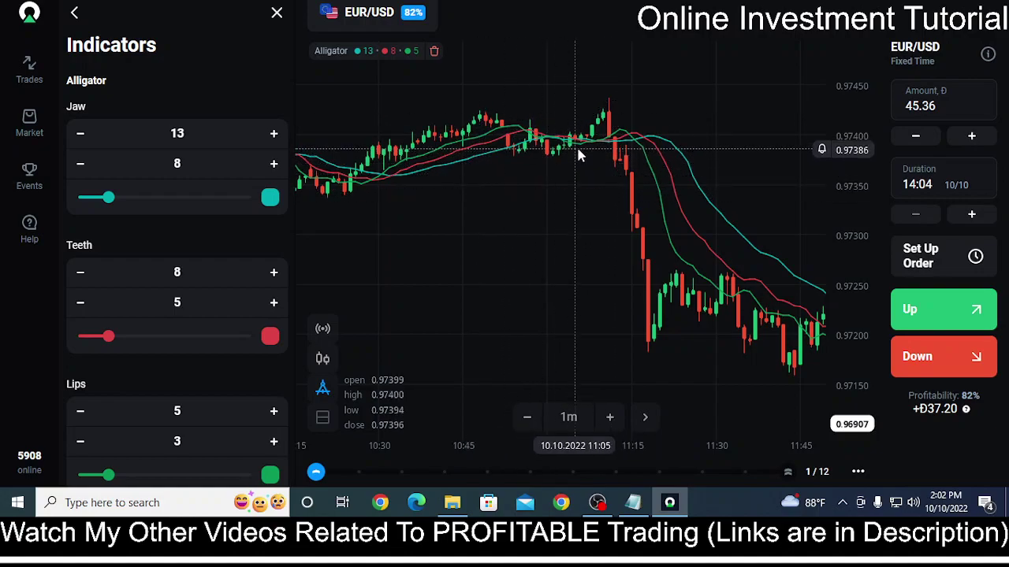
left_click_drag(339, 183, 378, 186)
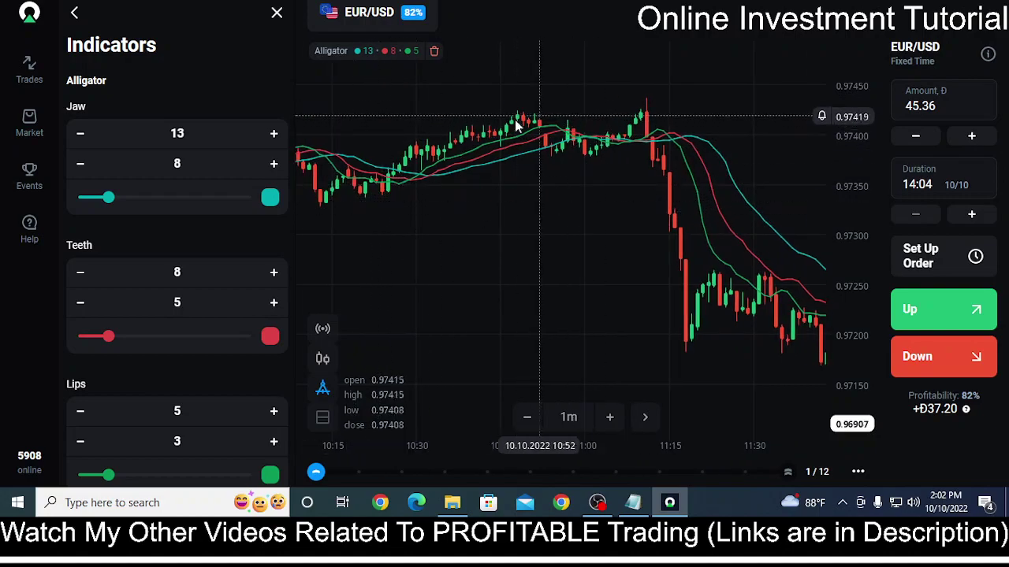
left_click_drag(401, 192, 489, 198)
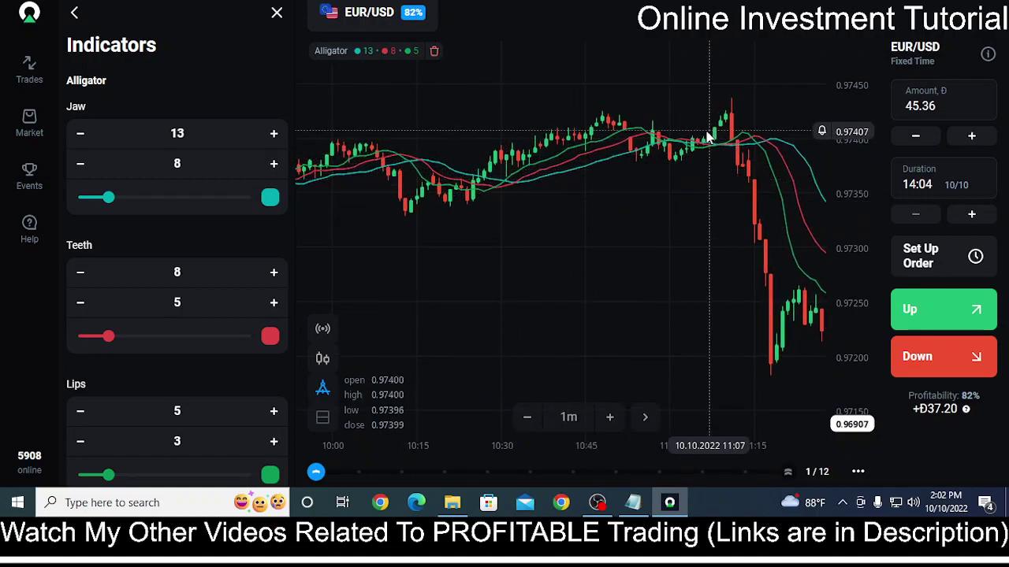
scroll(691, 153, "left", 5)
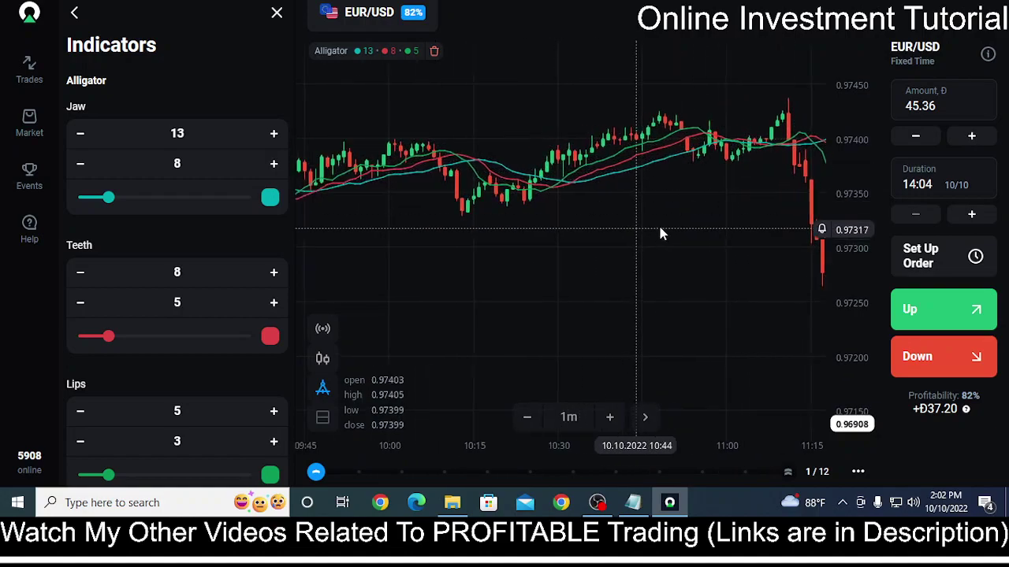
scroll(599, 293, "left", 5)
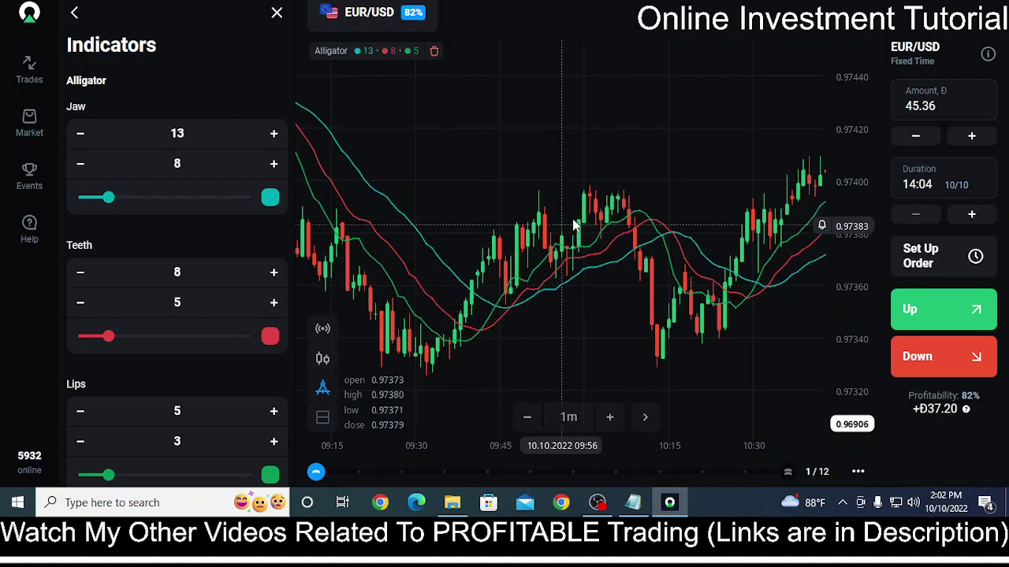
left_click_drag(514, 315, 573, 266)
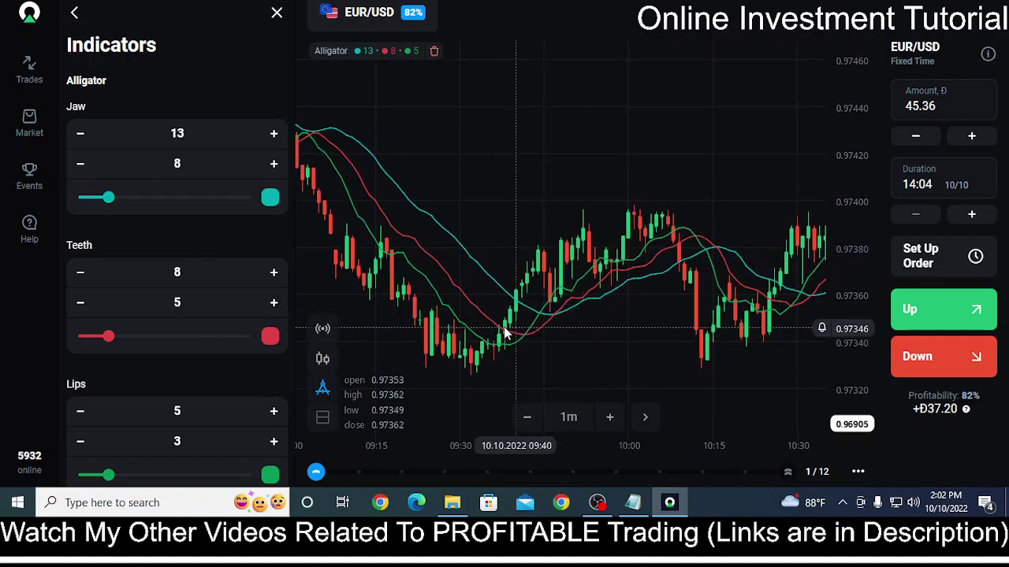
left_click_drag(359, 209, 550, 187)
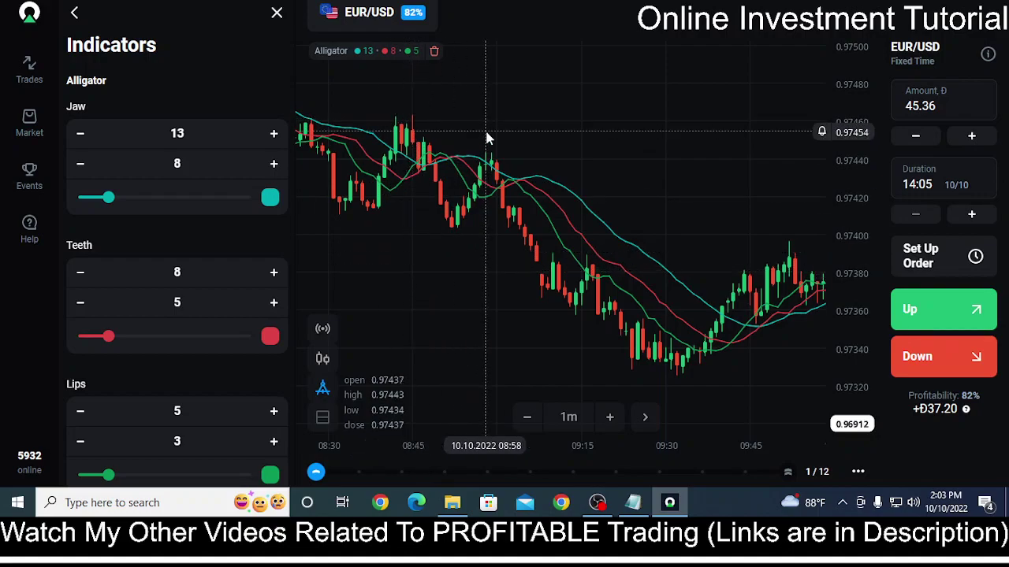
left_click_drag(380, 256, 596, 224)
left_click_drag(398, 213, 543, 218)
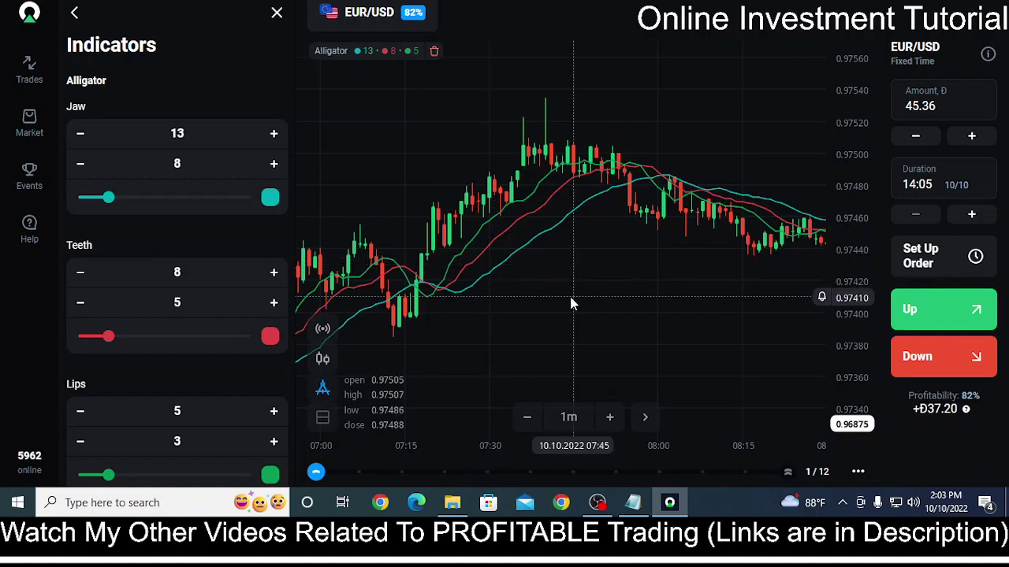
Pan even further back to the EUR/USD candles around 03:15–04:30.
left_click_drag(428, 287, 676, 231)
left_click_drag(388, 331, 765, 124)
left_click_drag(351, 307, 656, 283)
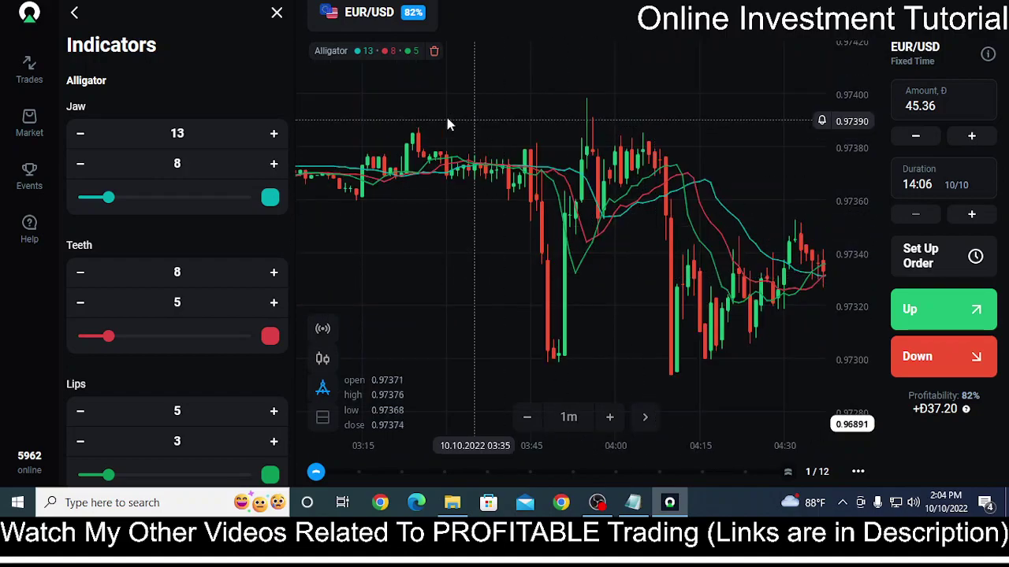
left_click_drag(439, 209, 506, 199)
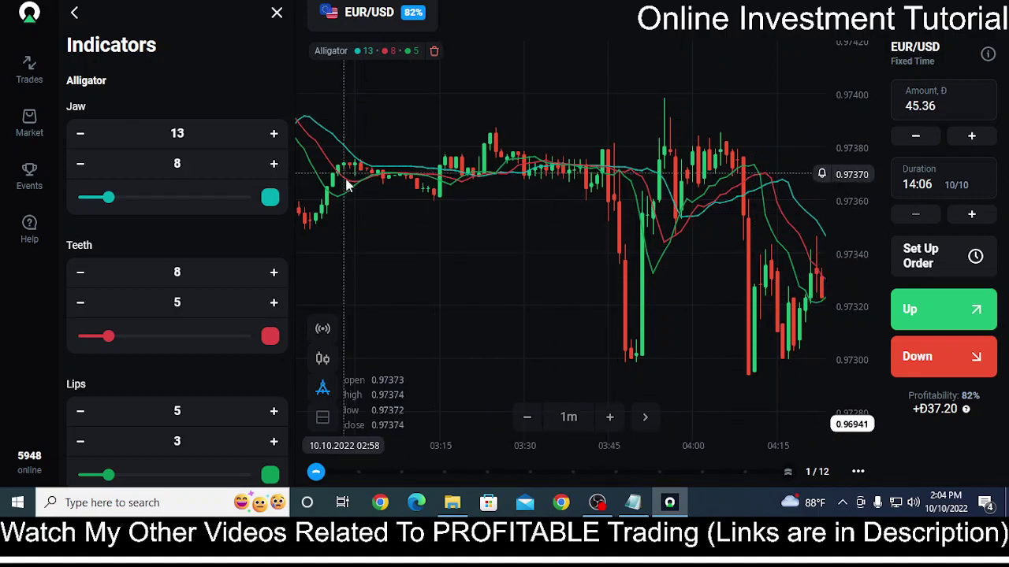
Bring the chart forward to the live 13:15–14:05 candles declining to about 0.9695.
left_click_drag(663, 286, 363, 260)
left_click_drag(684, 205, 325, 100)
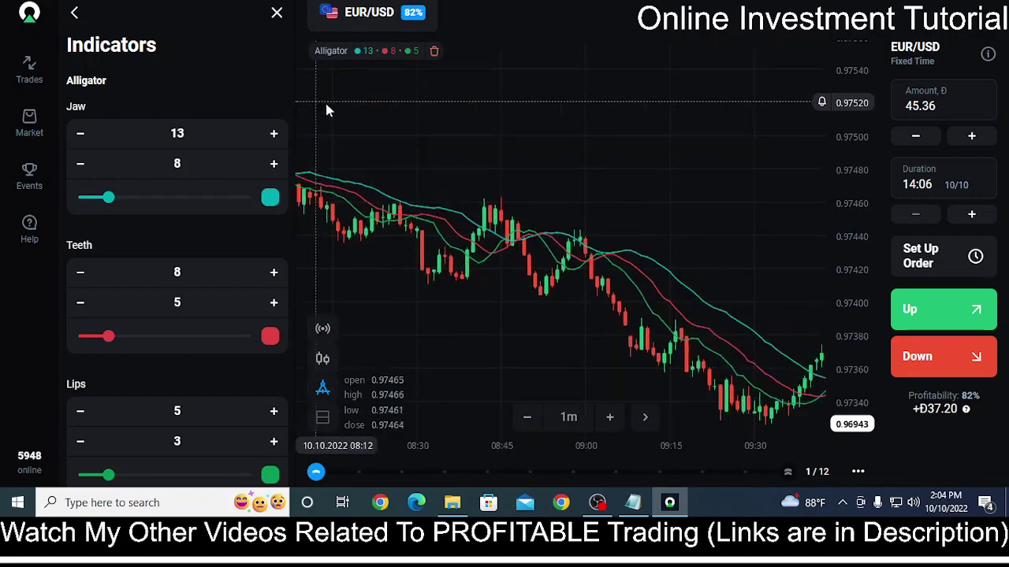
left_click_drag(733, 225, 597, 170)
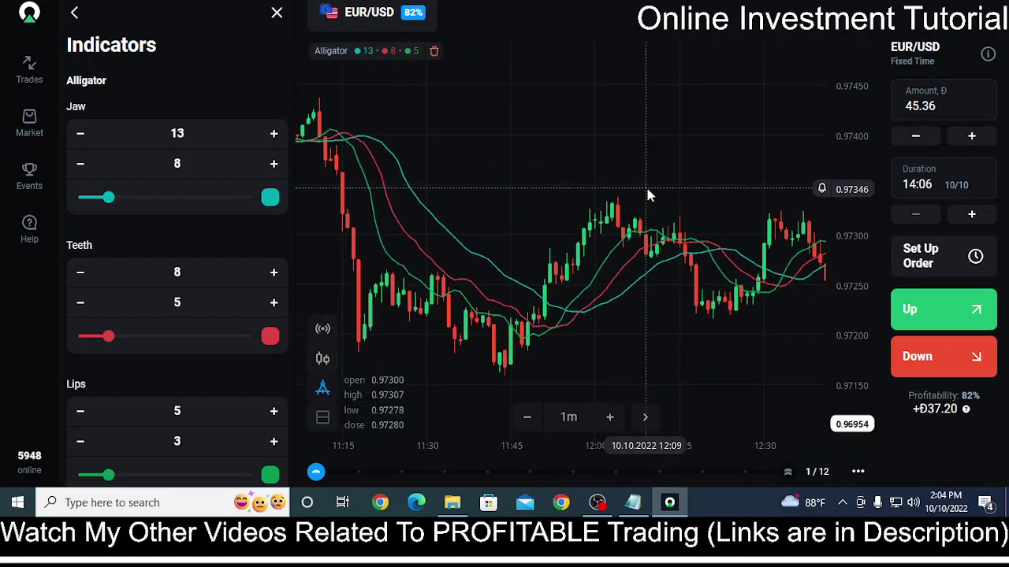
left_click_drag(648, 195, 680, 195)
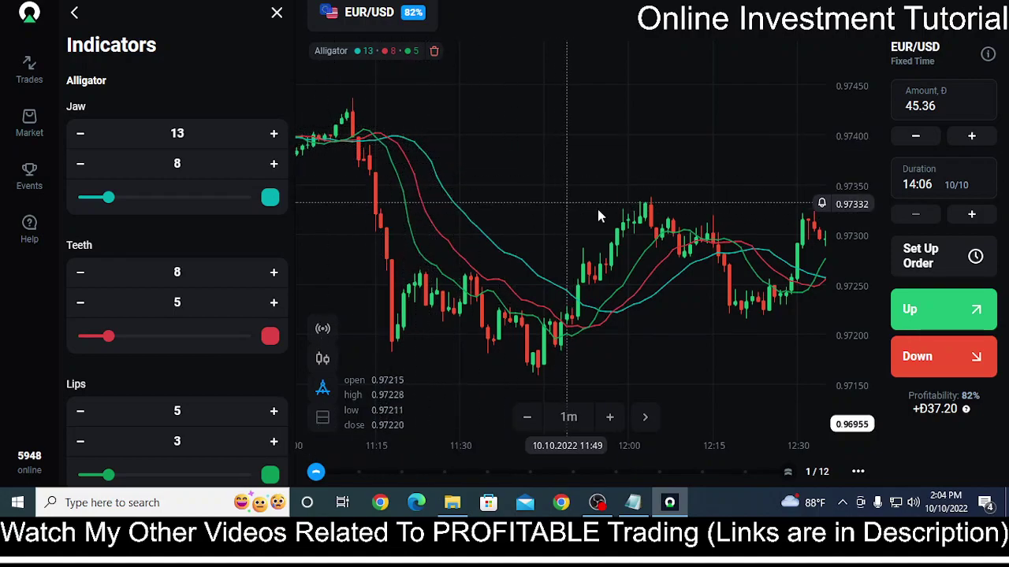
scroll(727, 209, "down", 10)
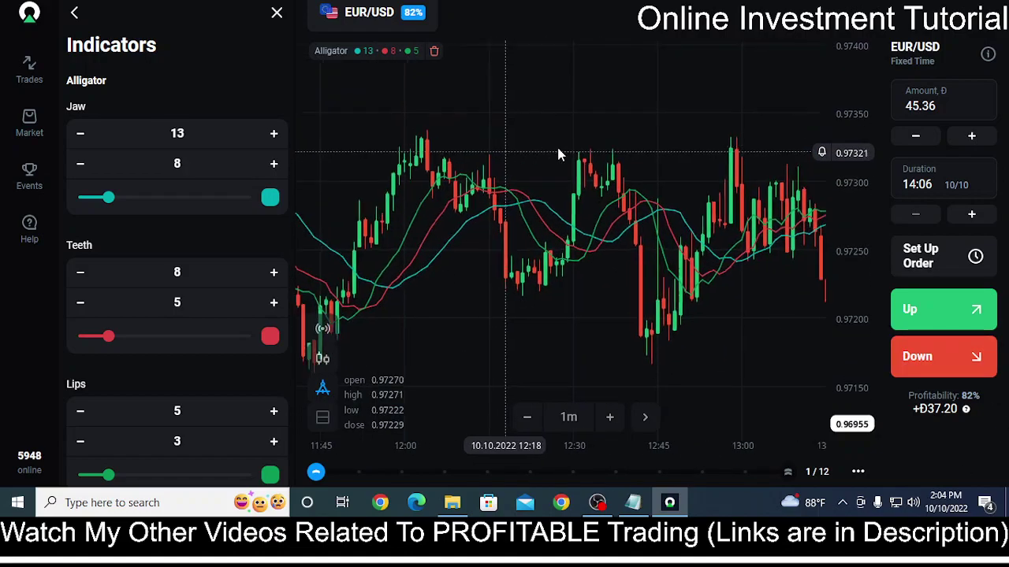
scroll(713, 170, "down", 5)
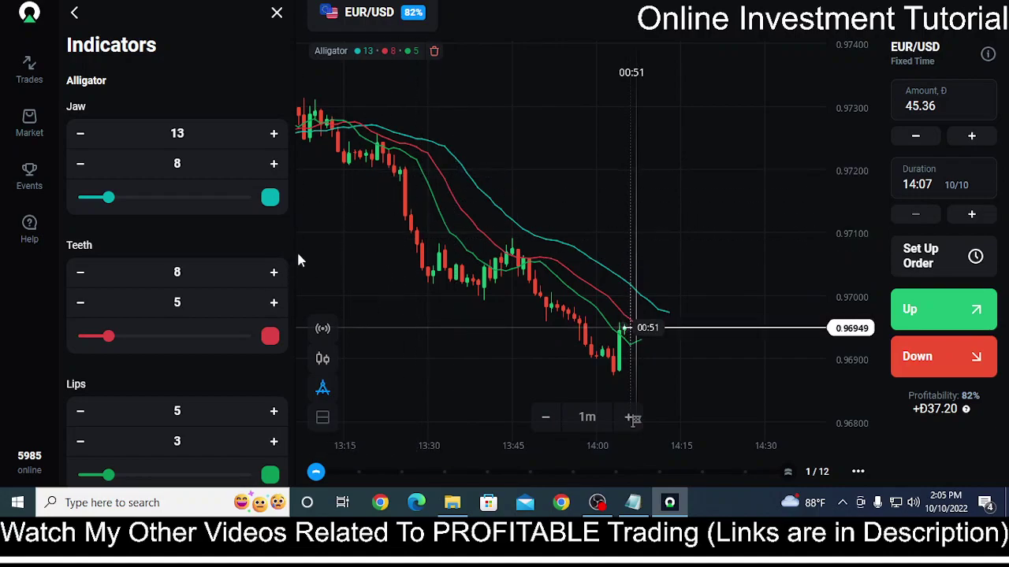
Enter 13 as the Alligator Teeth period and move to the shift field, then pan to the 11:10–12:35 candles.
left_click_drag(342, 227, 383, 229)
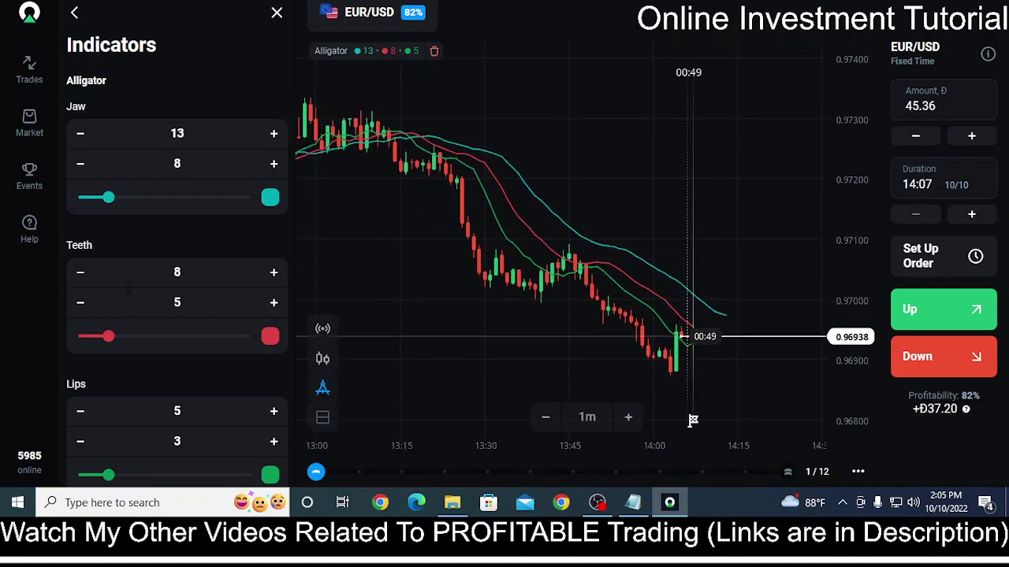
type("13")
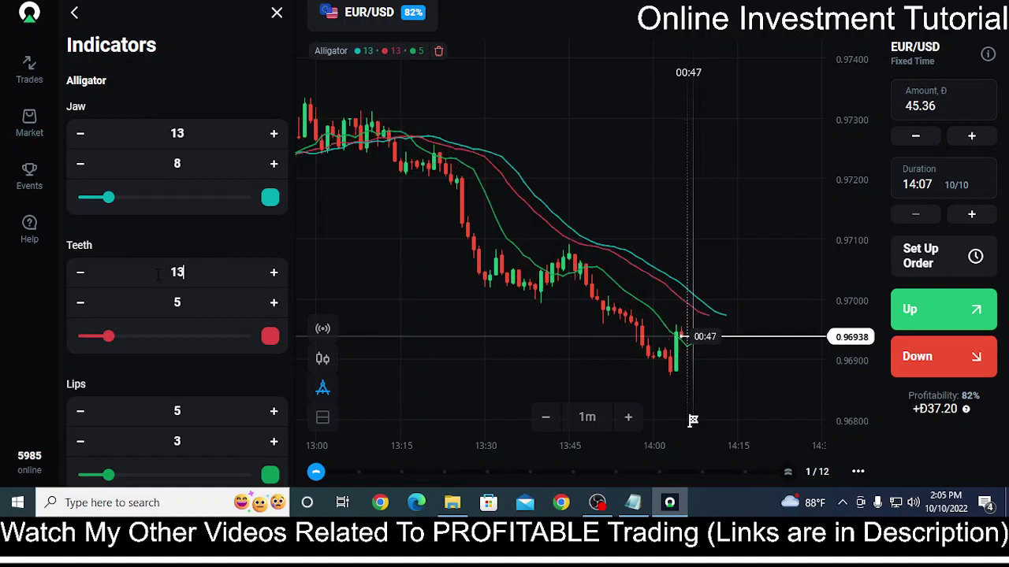
key("Tab")
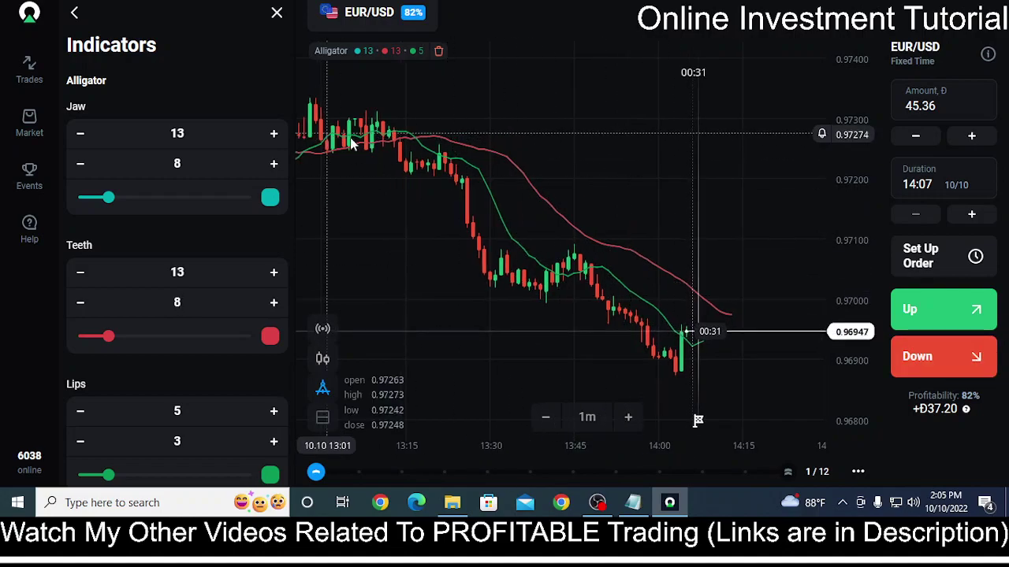
scroll(725, 228, "left", 5)
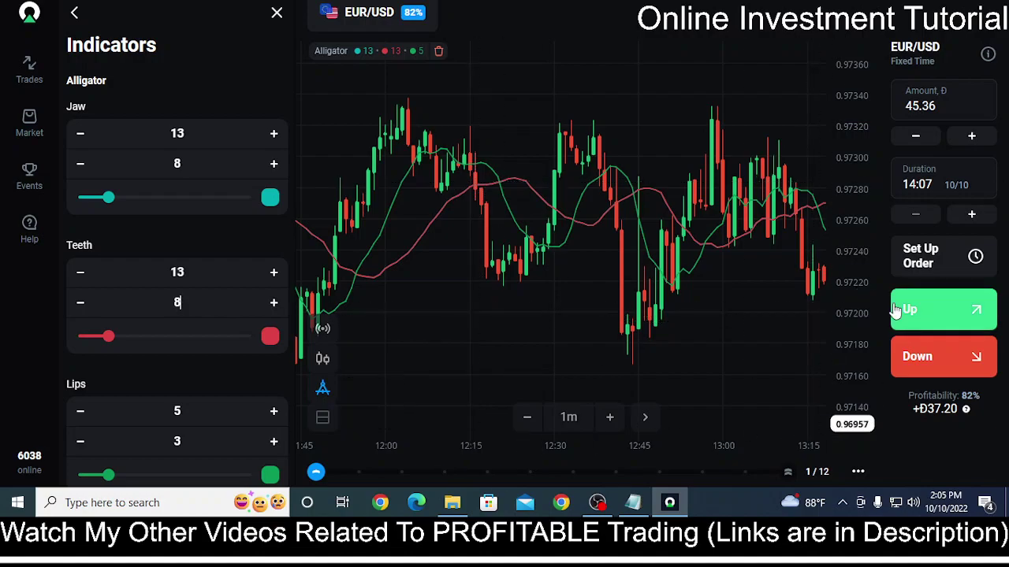
left_click_drag(488, 276, 640, 252)
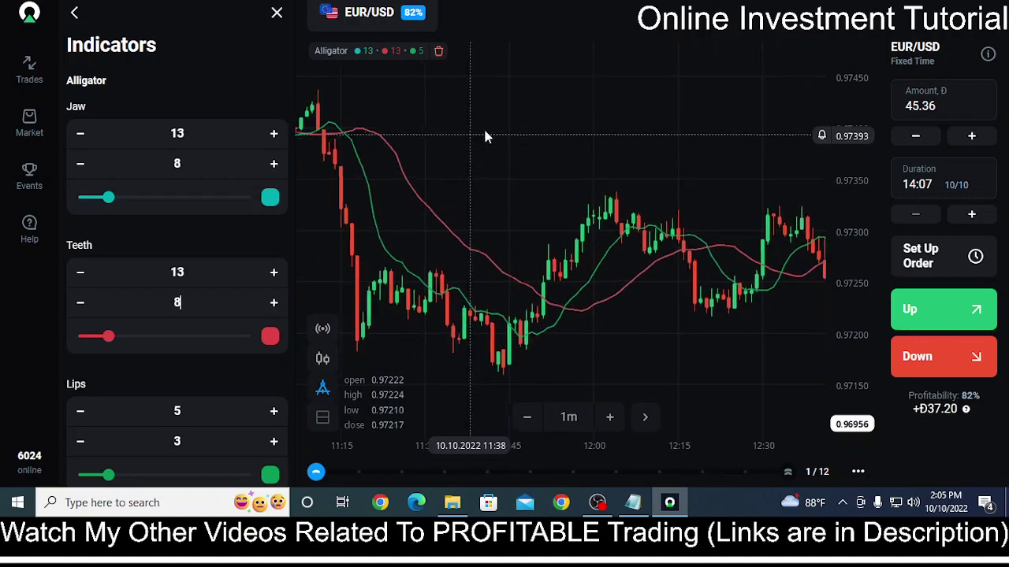